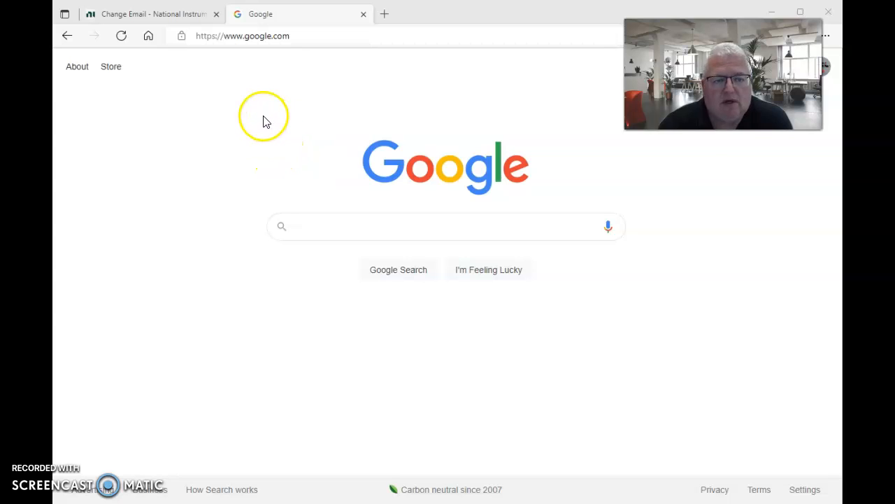
click(305, 36)
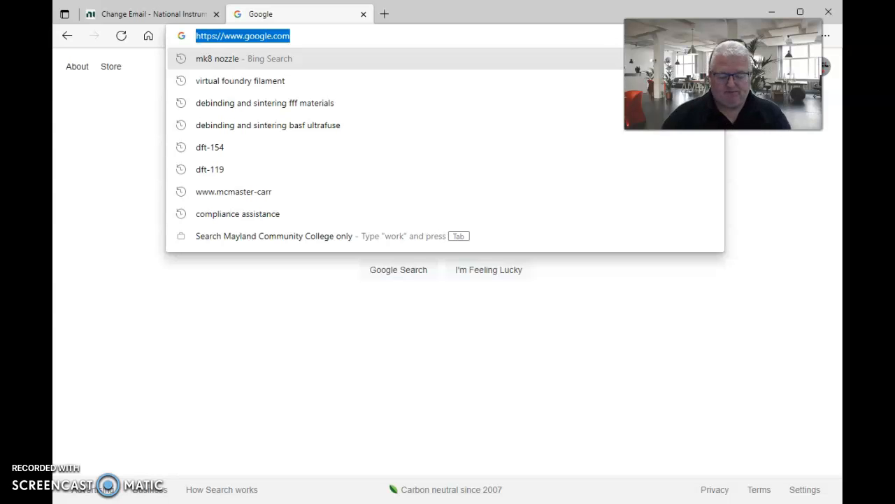
key(BackSpace)
text(ww)
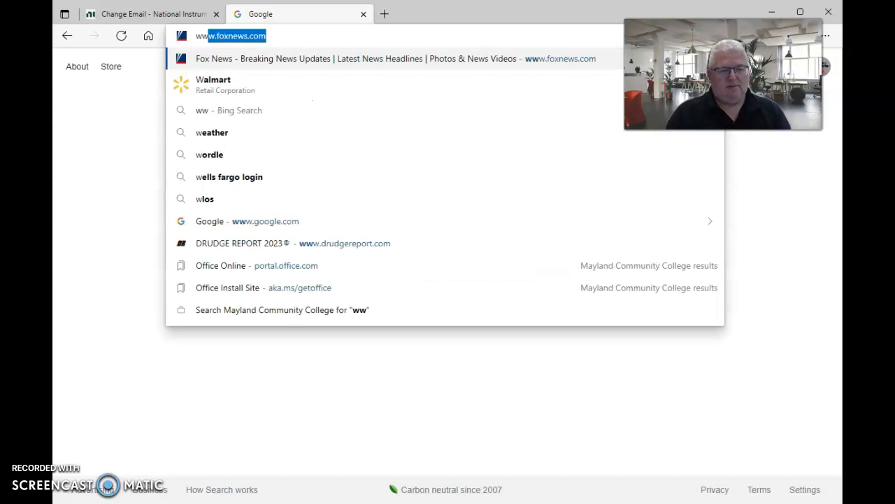
text(w.multisim.com)
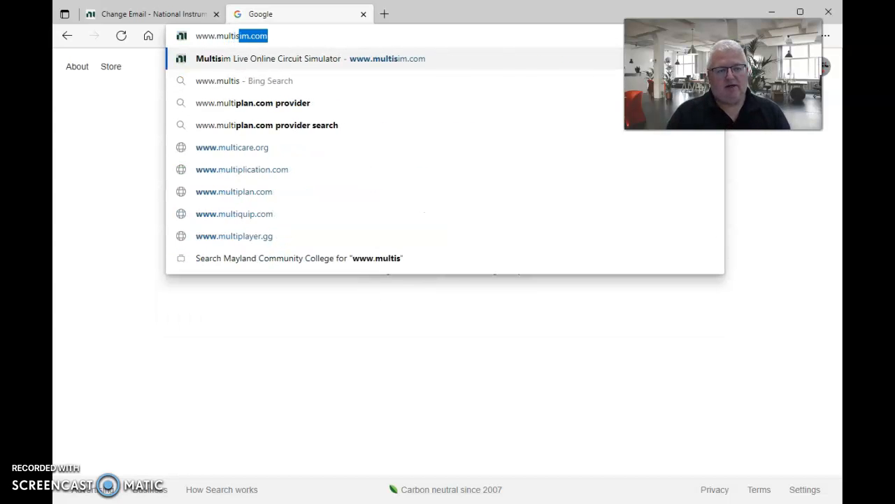
key(Return)
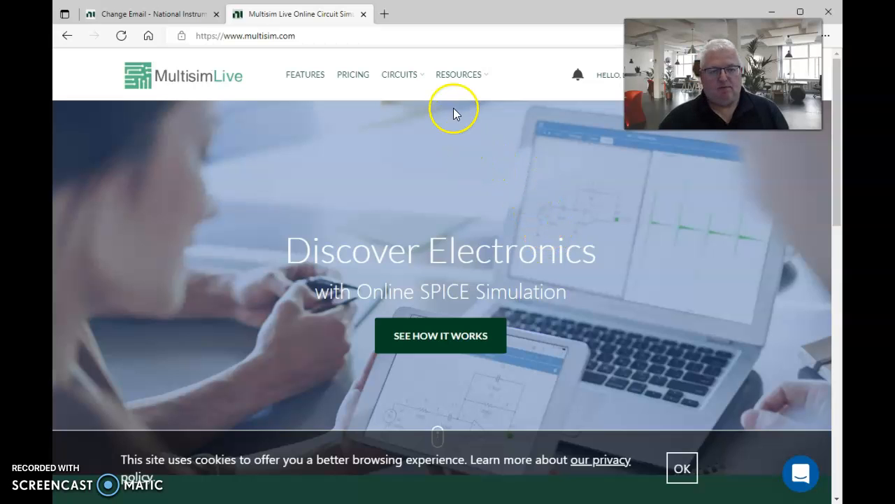
- Create a new blank circuit from the Multisim Live home page
click(423, 79)
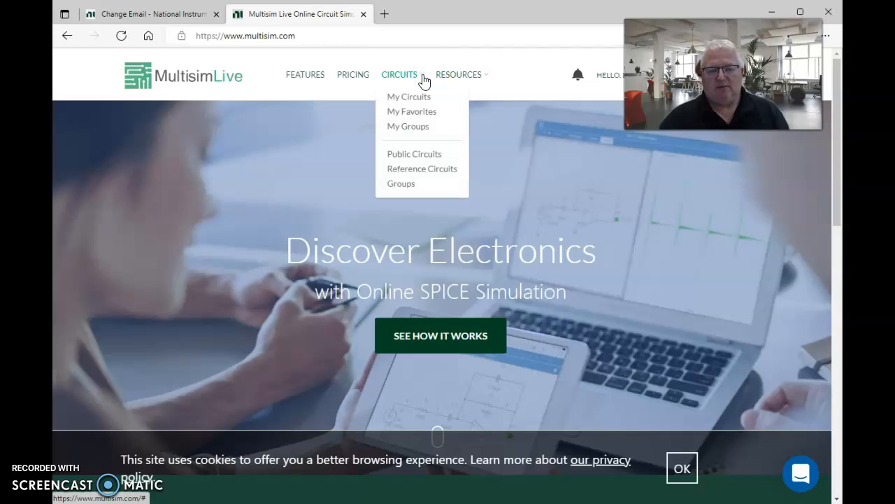
click(436, 51)
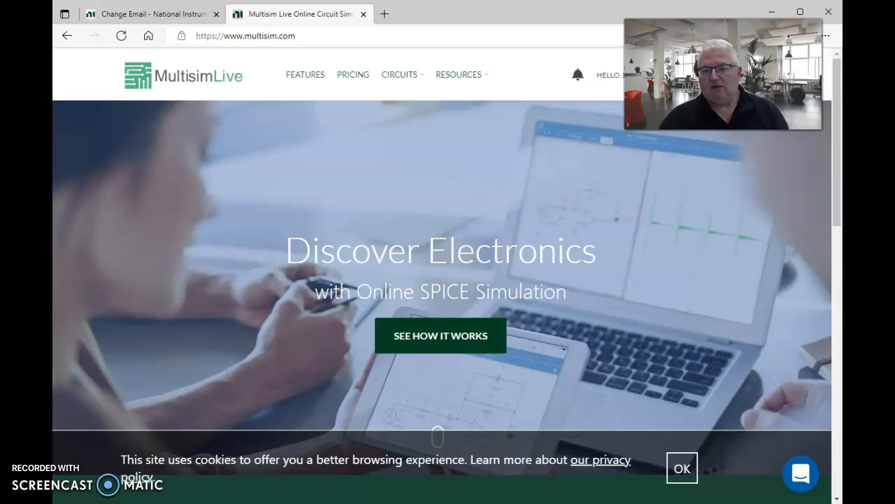
drag(723, 74, 722, 166)
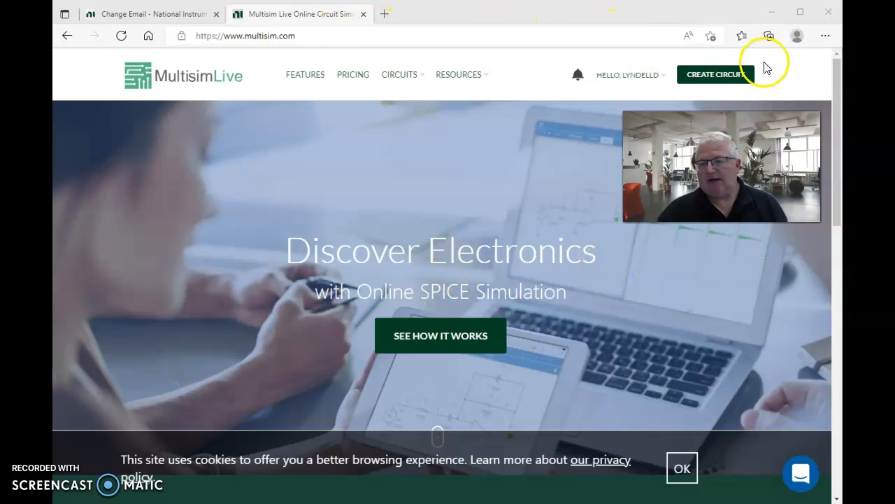
click(714, 77)
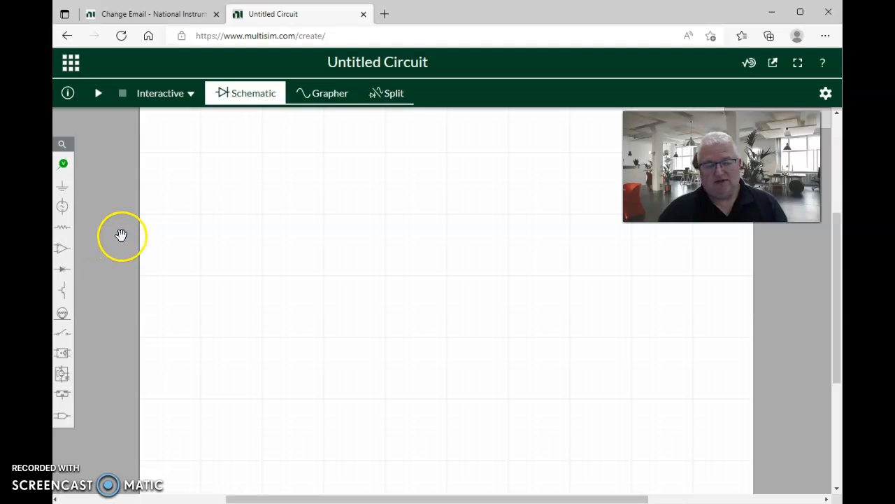
- Place a resistor near the middle of the schematic and rotate it to a vertical orientation
click(61, 230)
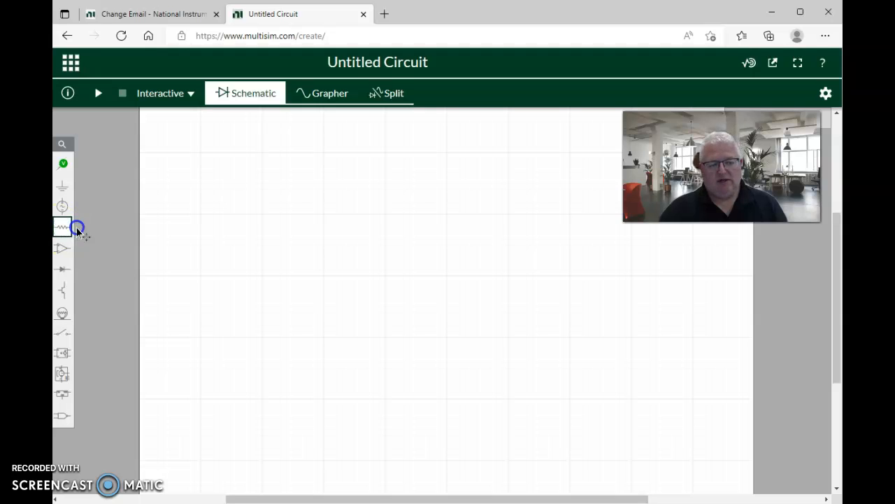
drag(76, 227, 276, 238)
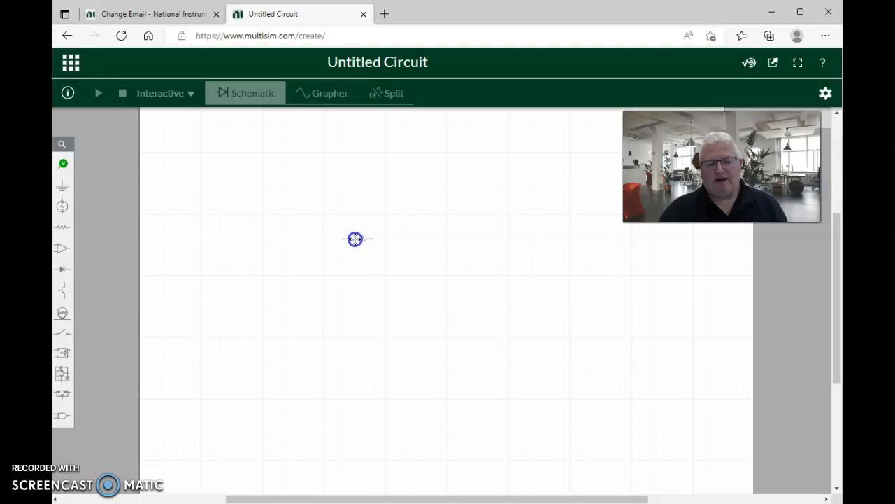
drag(353, 239, 352, 239)
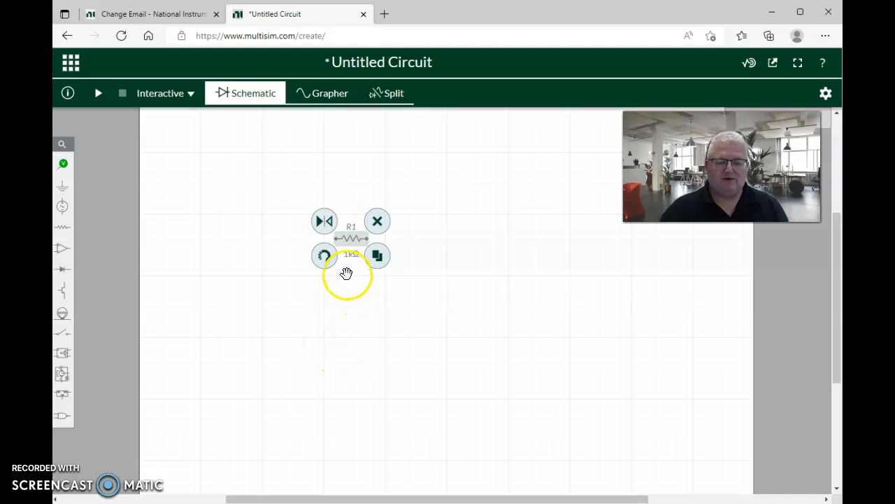
click(325, 258)
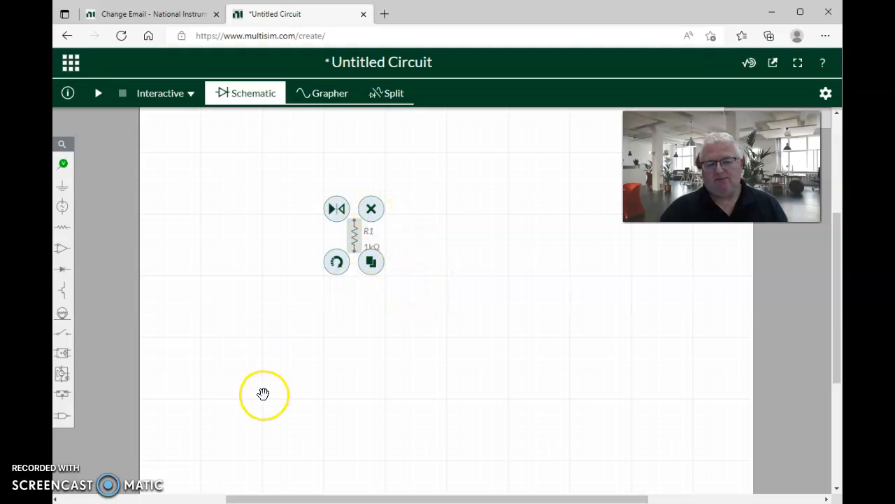
- Duplicate the vertical resistor twice, placing the two copies side by side below the original
click(371, 262)
drag(357, 282, 323, 301)
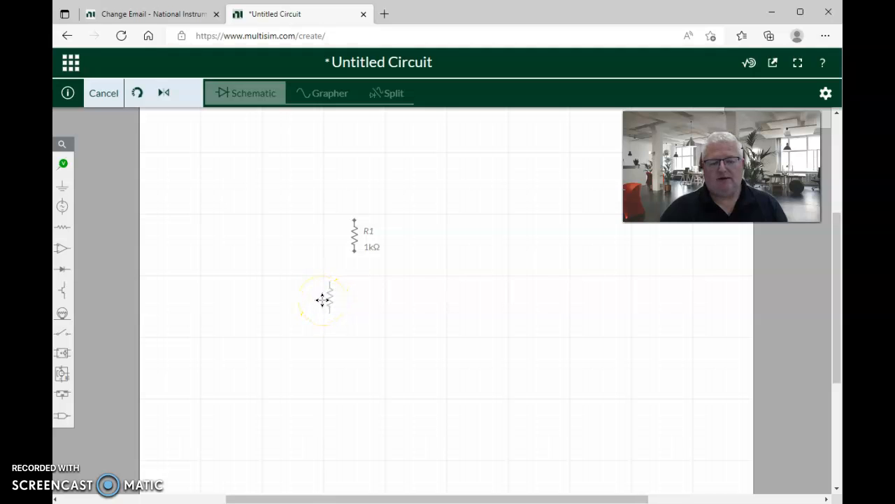
click(322, 300)
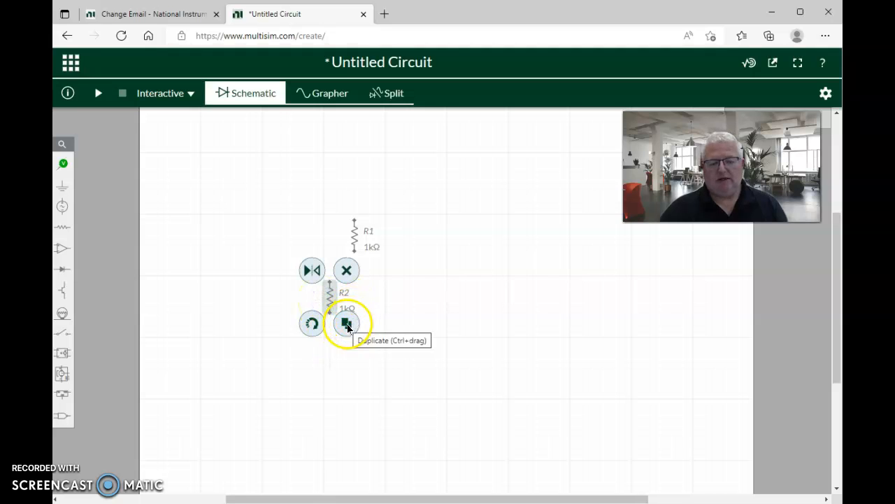
click(346, 323)
drag(346, 321, 386, 295)
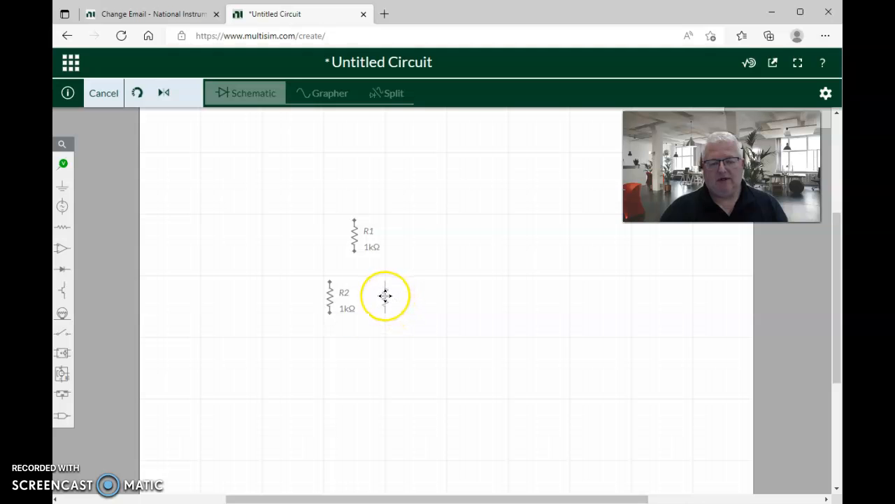
click(386, 296)
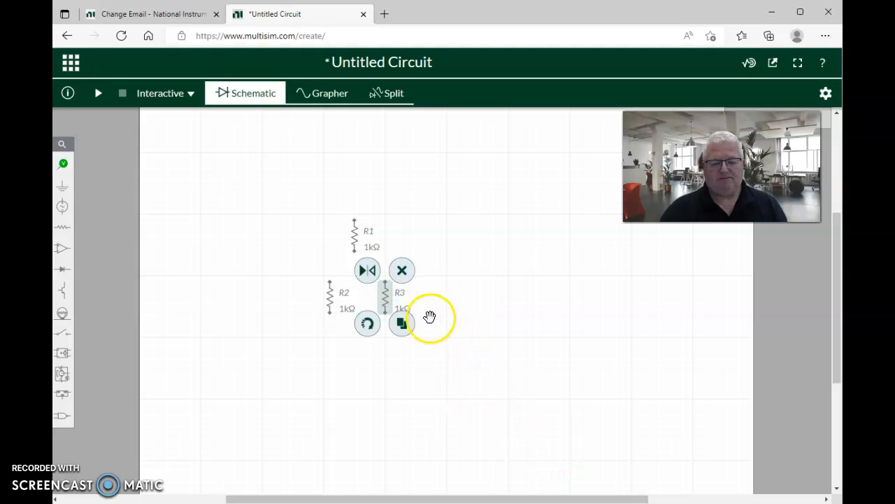
click(488, 340)
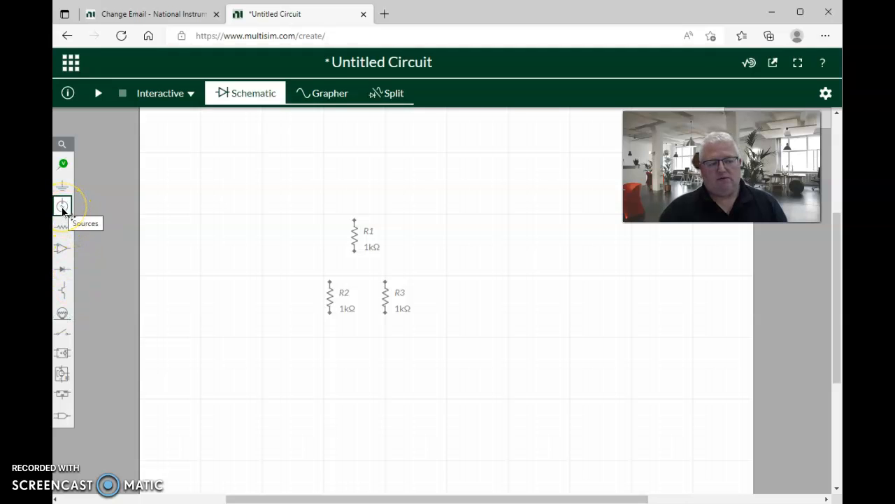
- Place a DC Voltage (VCC) source to the left of the three resistors
click(63, 208)
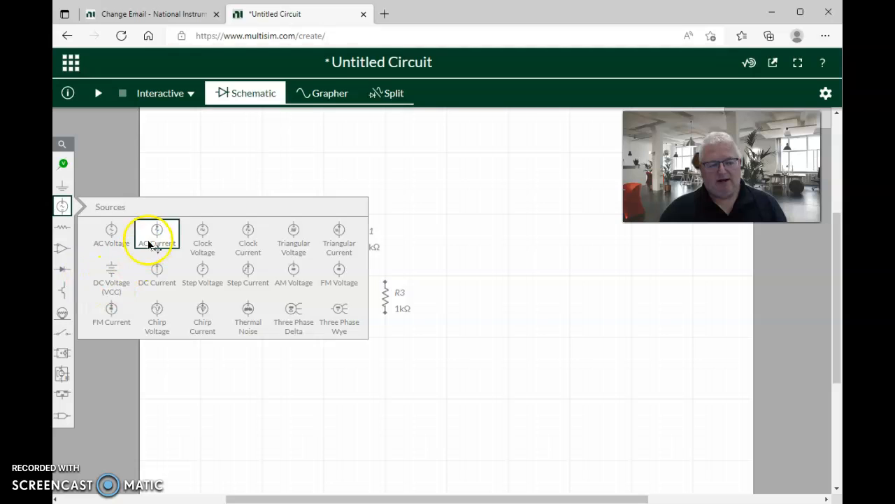
click(113, 269)
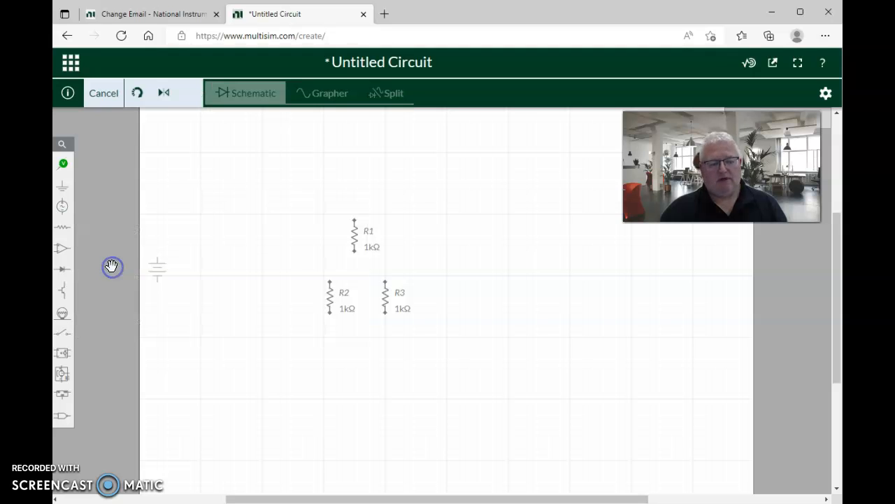
click(272, 265)
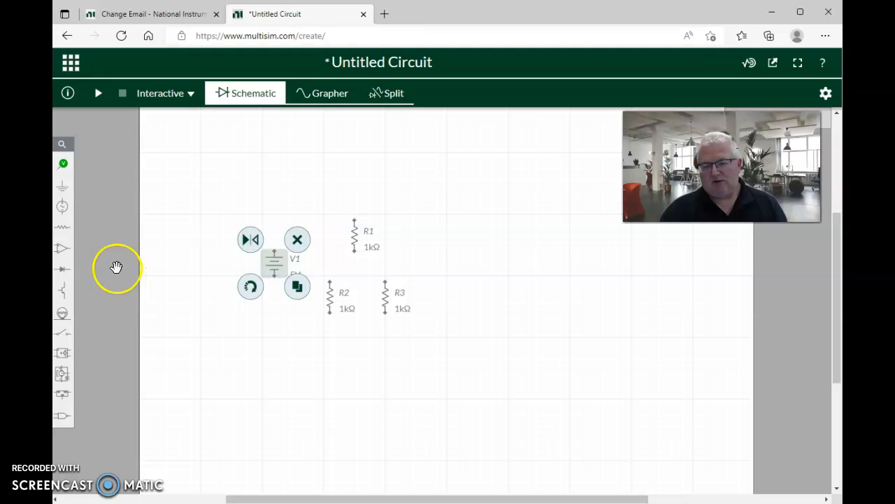
- Place a ground symbol directly below the DC voltage source, deleting the stray ground placed near the sheet's edge
click(62, 189)
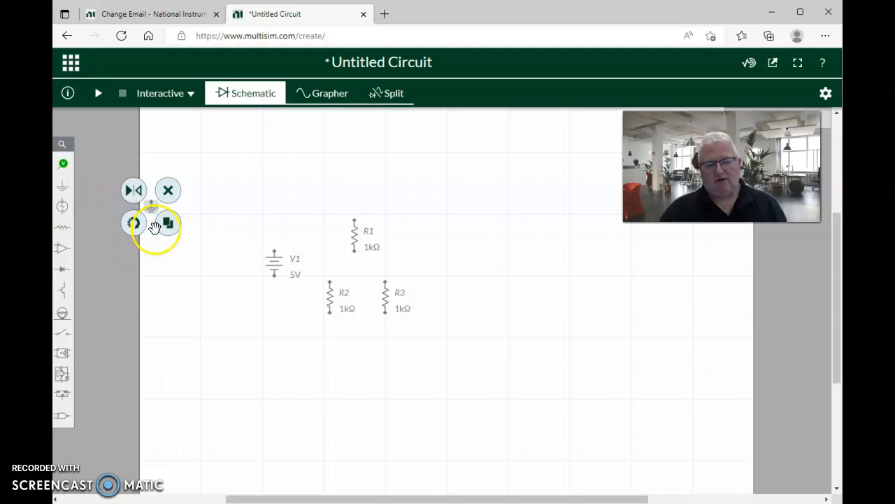
click(168, 189)
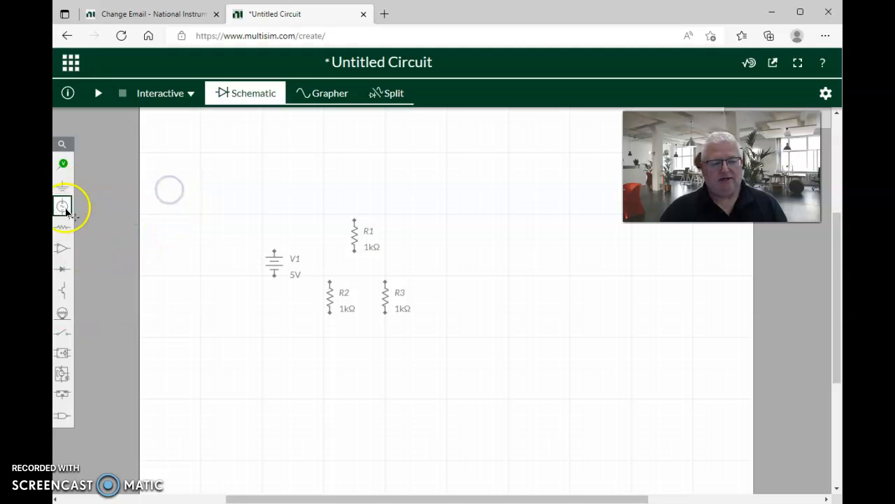
drag(64, 187, 196, 296)
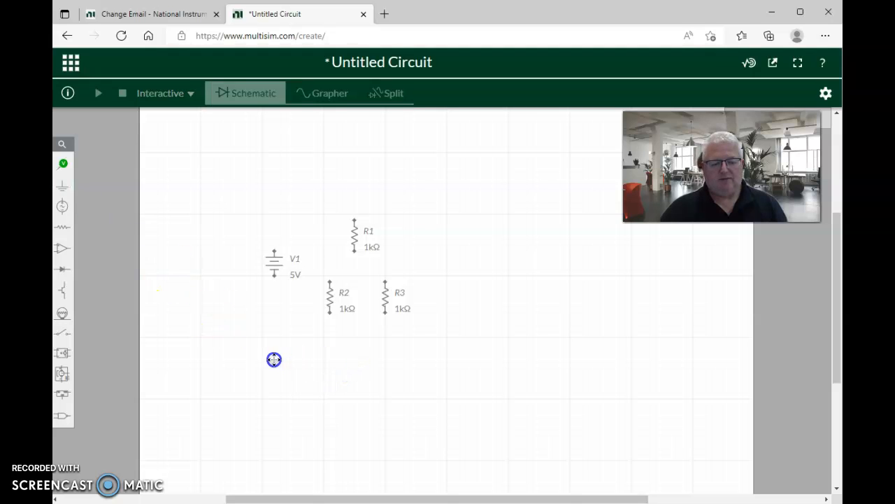
drag(273, 358, 272, 357)
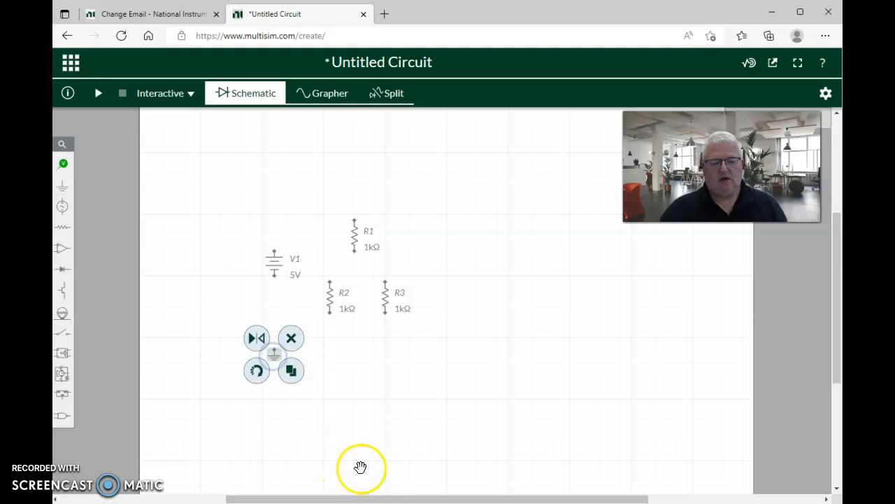
click(423, 371)
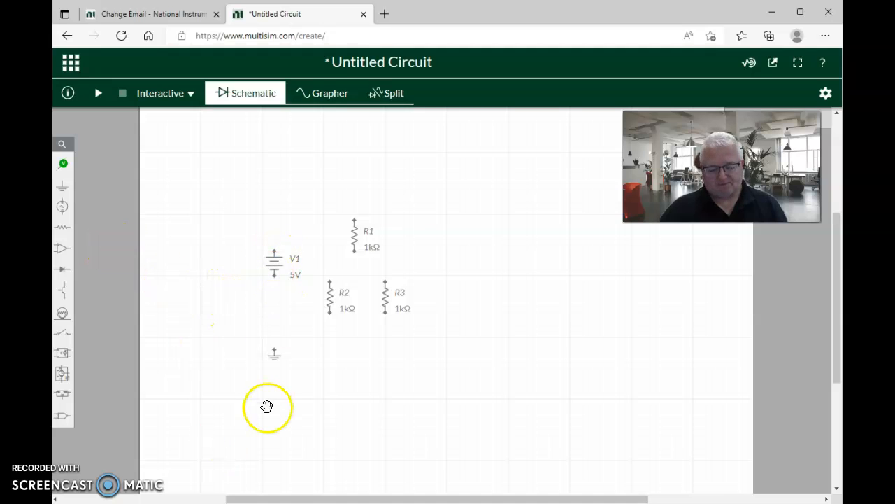
- Wire the upper terminal of source V1 to the upper end of resistor R1
scroll(350, 292, up, 4)
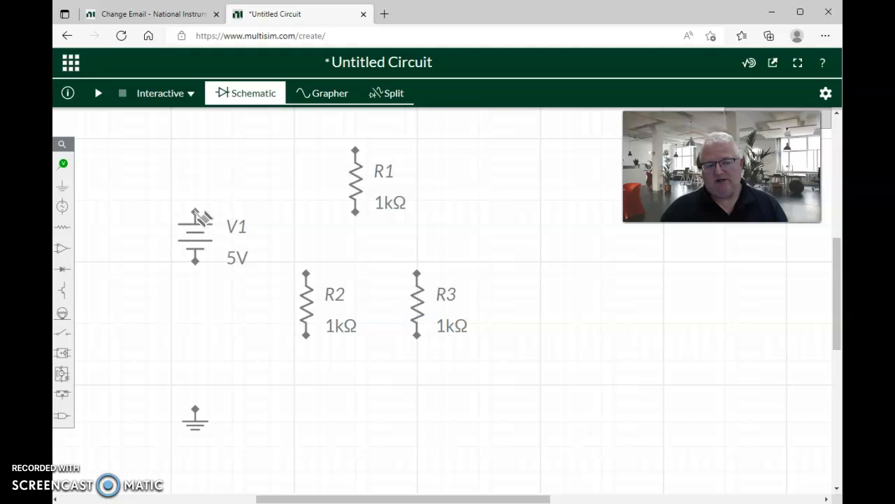
drag(195, 211, 362, 158)
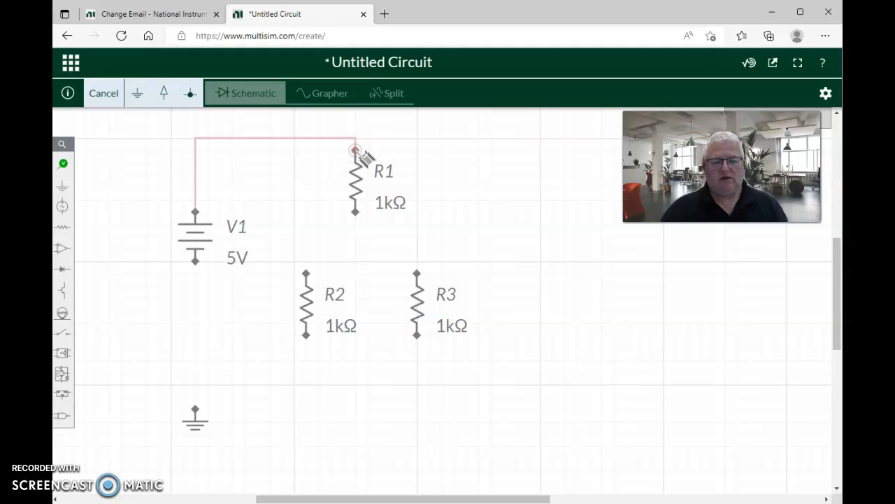
drag(357, 152, 355, 150)
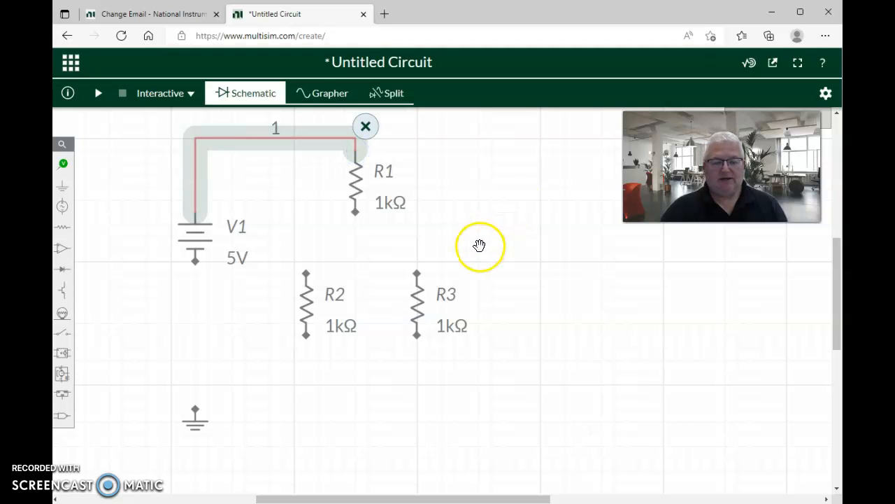
- Wire the upper ends of R2 and R3 together and connect the lower end of R1 to that wire
click(306, 273)
click(418, 269)
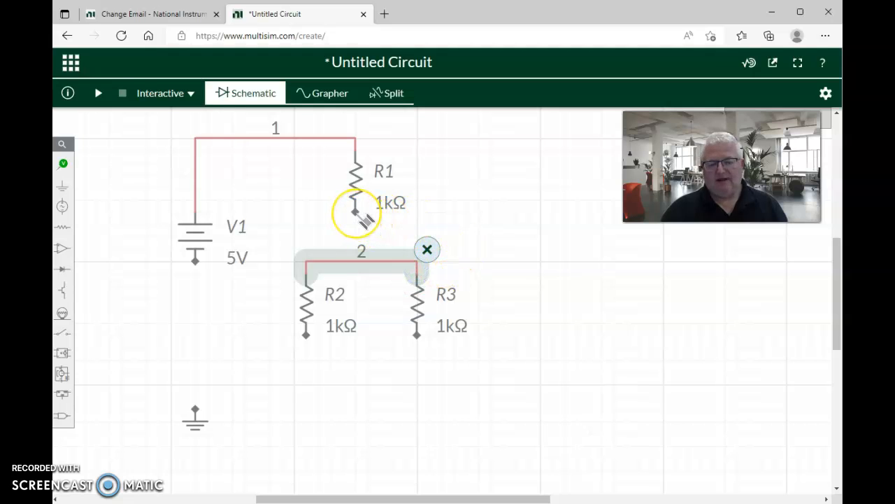
click(358, 214)
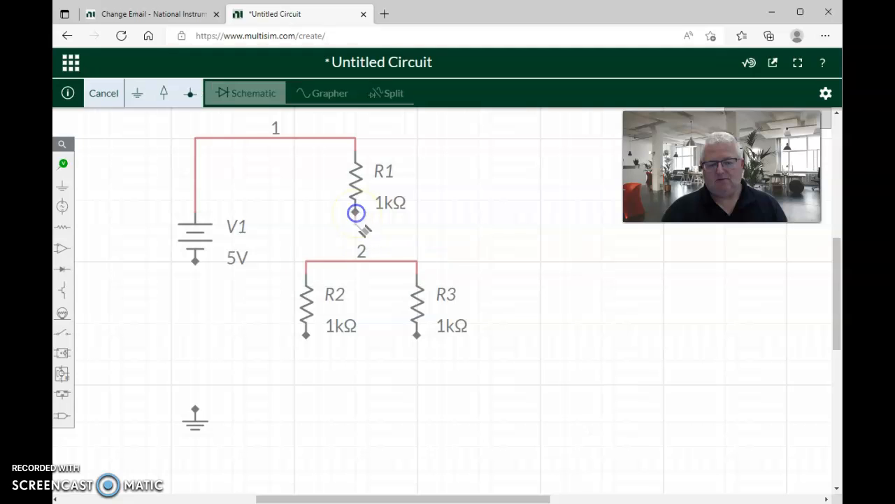
click(358, 262)
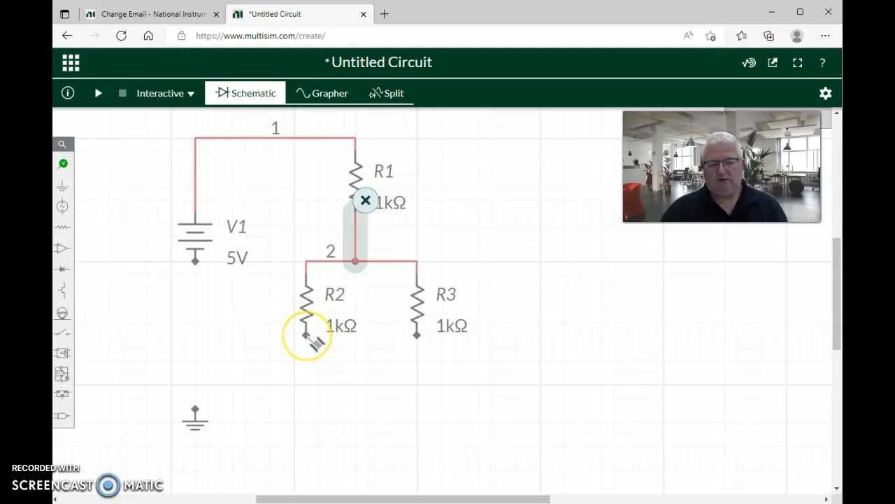
- Wire the lower ends of R2 and R3 together, and connect the lower terminal of V1 to the ground symbol
click(309, 337)
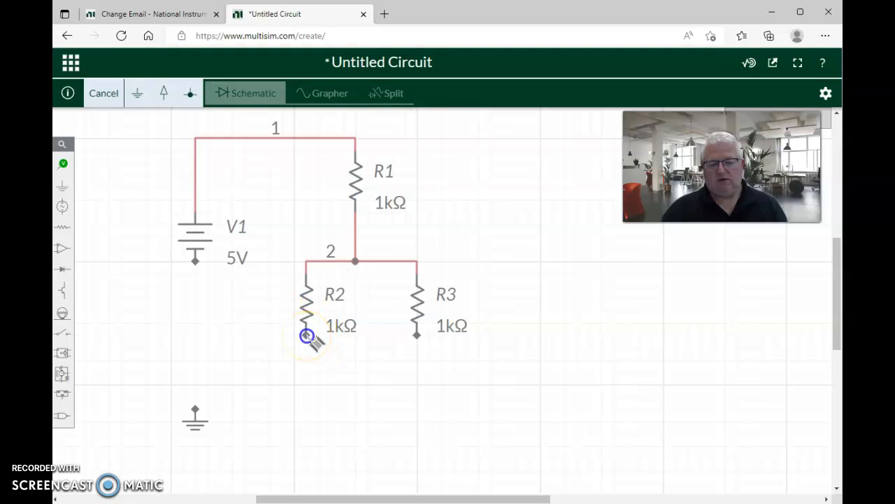
click(417, 336)
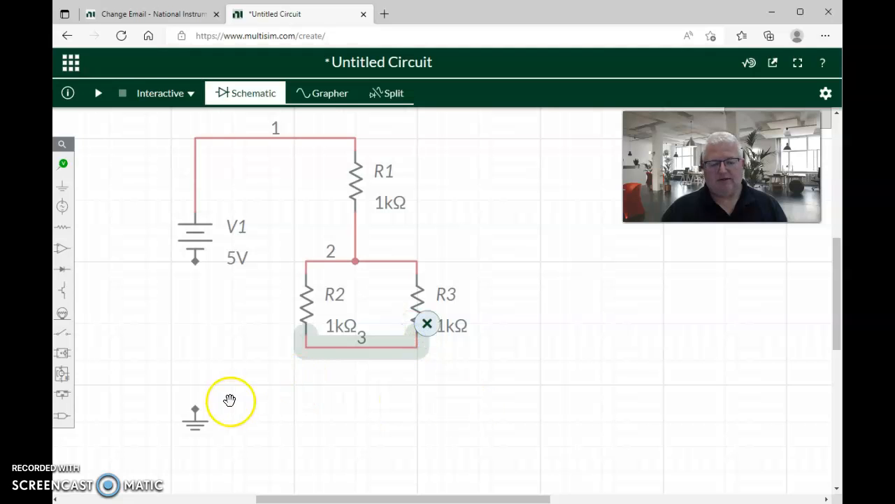
click(195, 261)
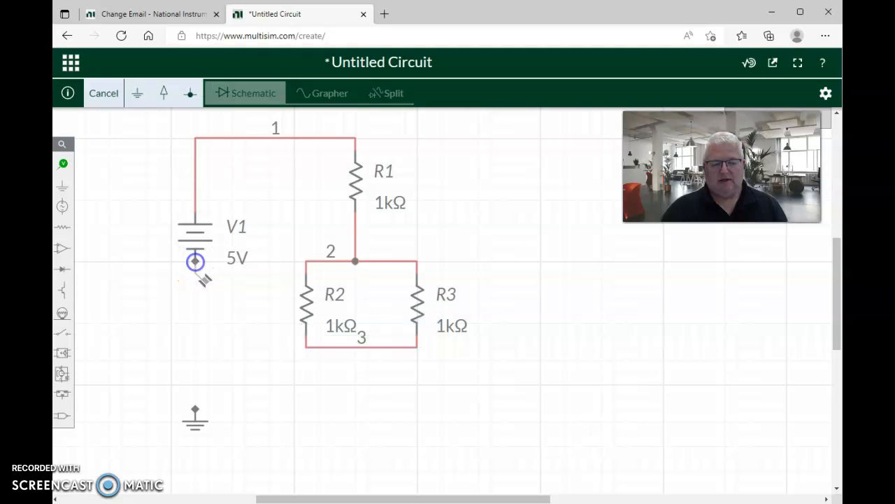
click(196, 412)
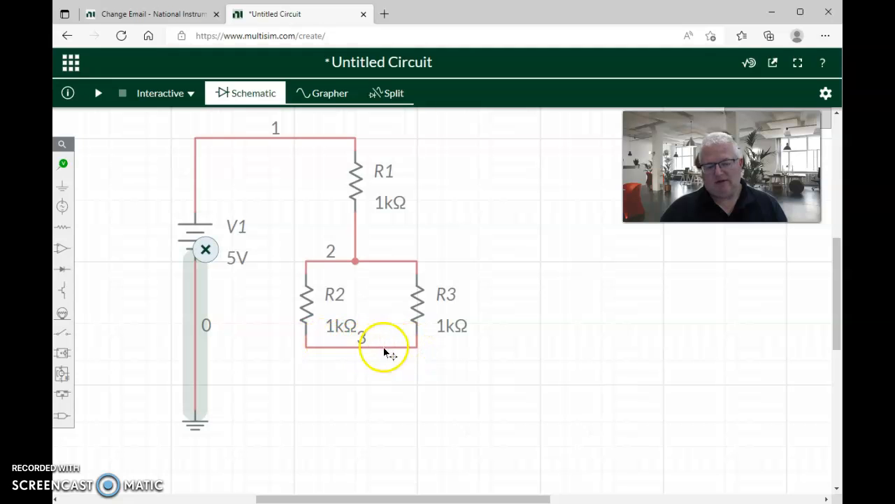
- Add a junction on the wire joining the lower ends of R2 and R3 and wire it to the V1-to-ground line
click(63, 191)
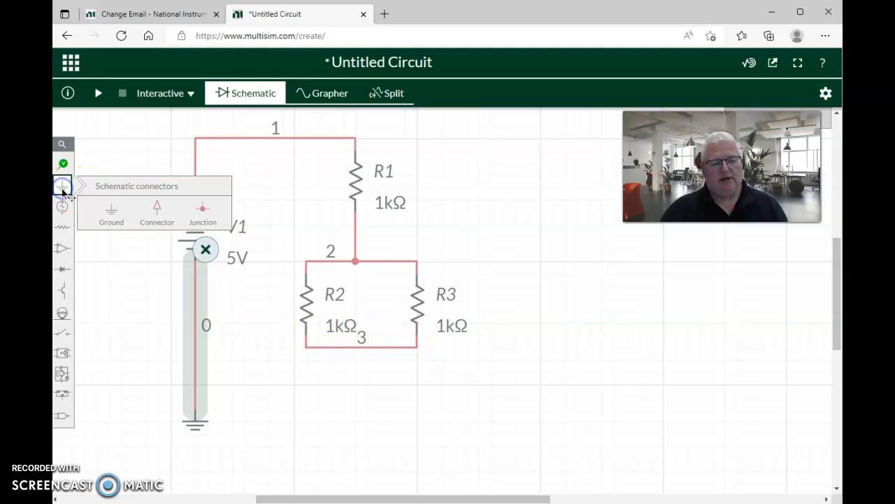
click(203, 211)
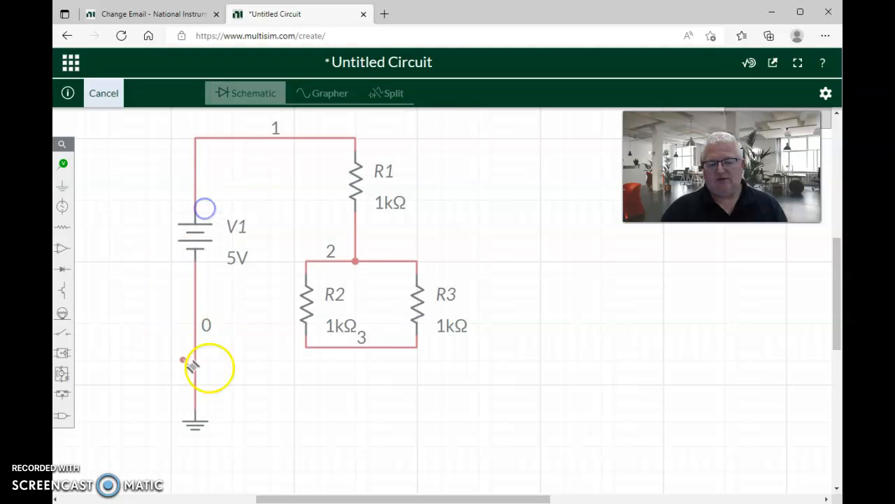
click(358, 350)
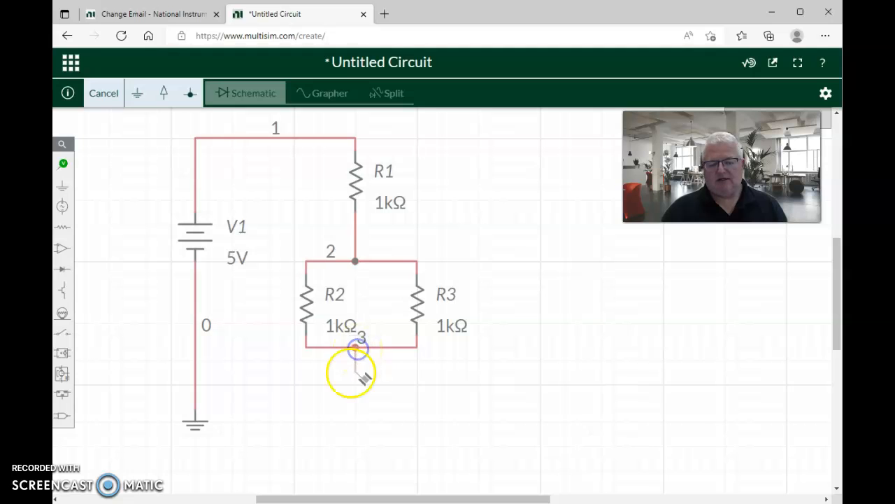
click(198, 385)
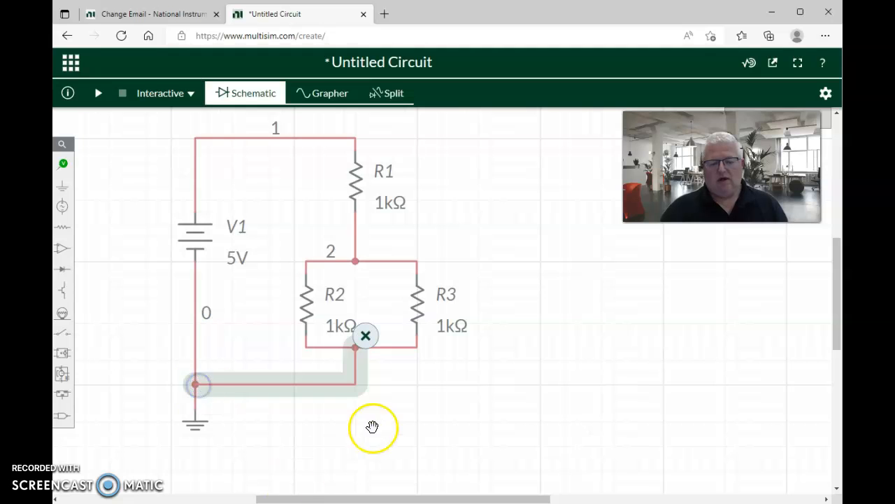
click(454, 442)
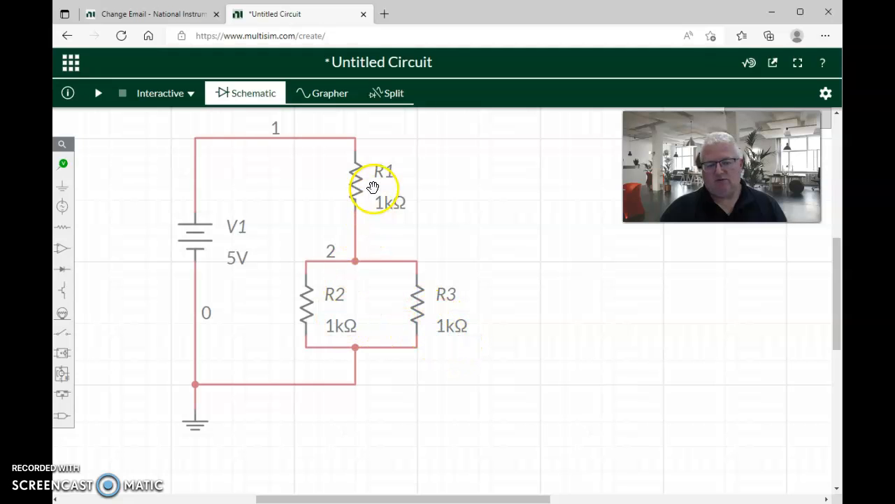
- Set the resistance of R3 to 10 kΩ
click(456, 328)
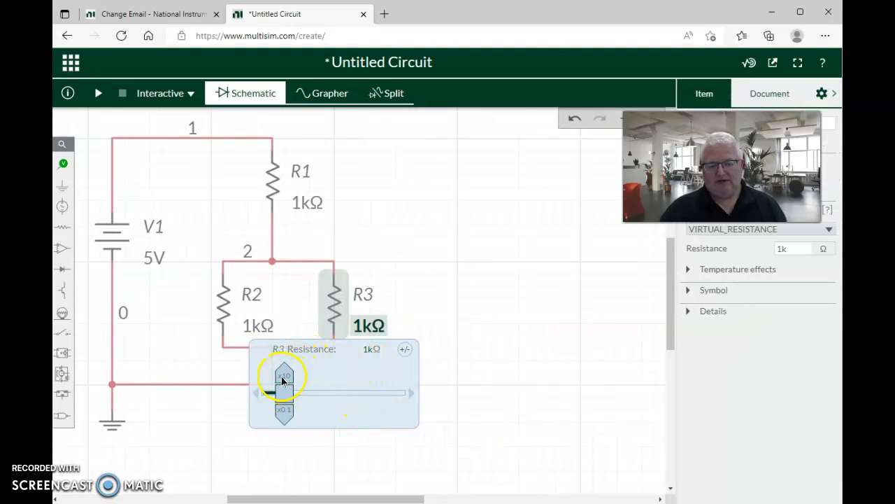
click(283, 377)
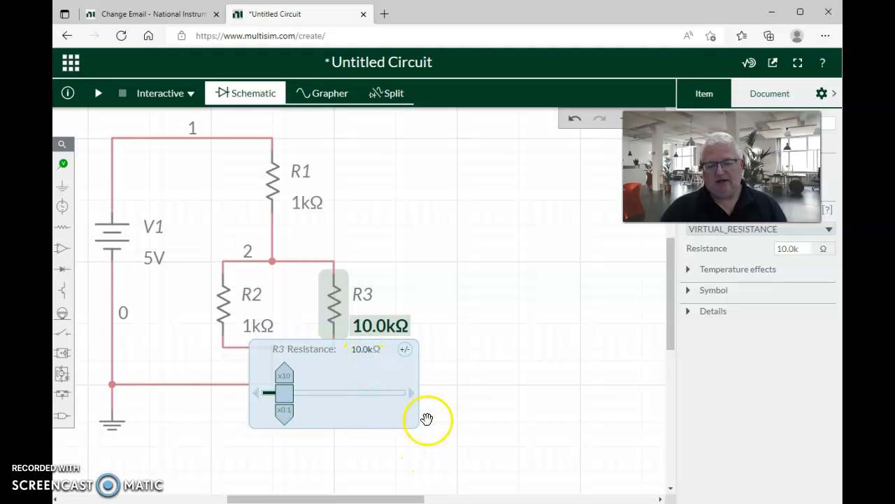
click(550, 406)
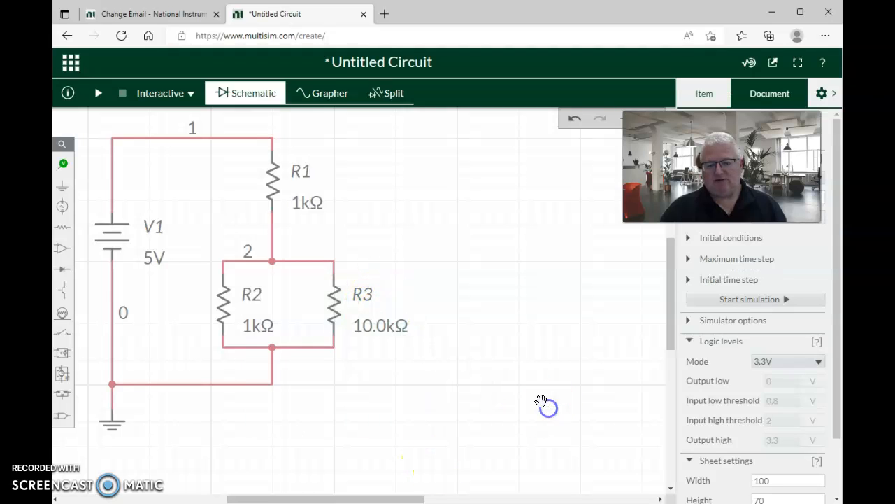
click(836, 95)
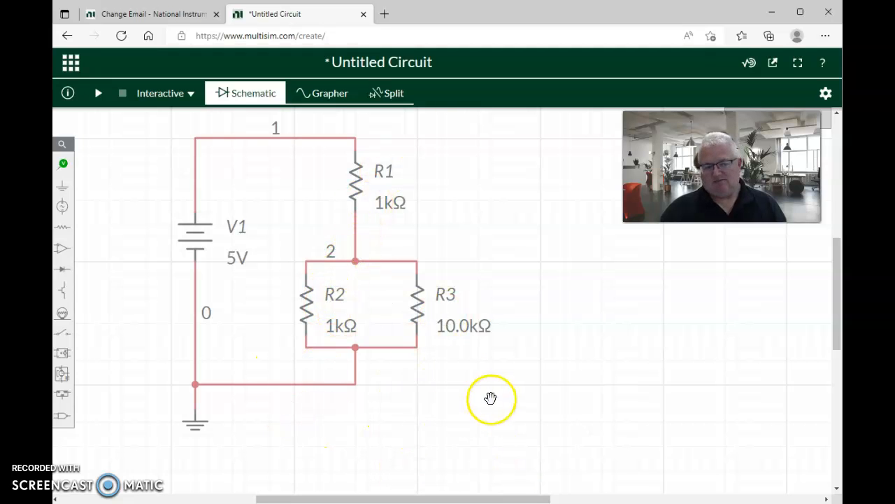
click(437, 409)
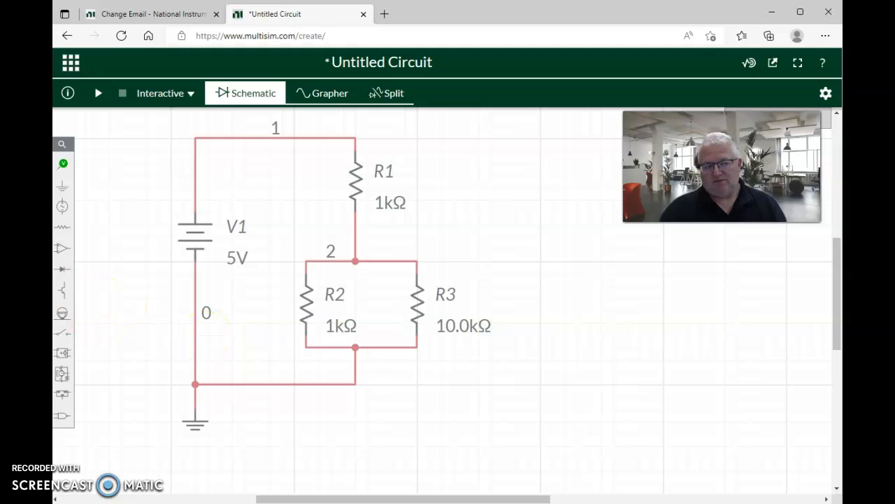
- Place voltage probes at the upper end of R1, the node joining R1 to R2 and R3, and the ground node
click(64, 165)
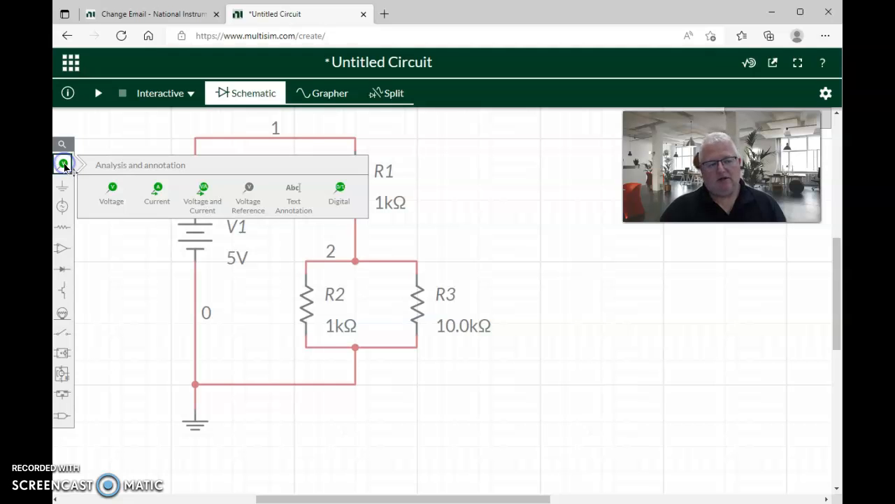
click(112, 192)
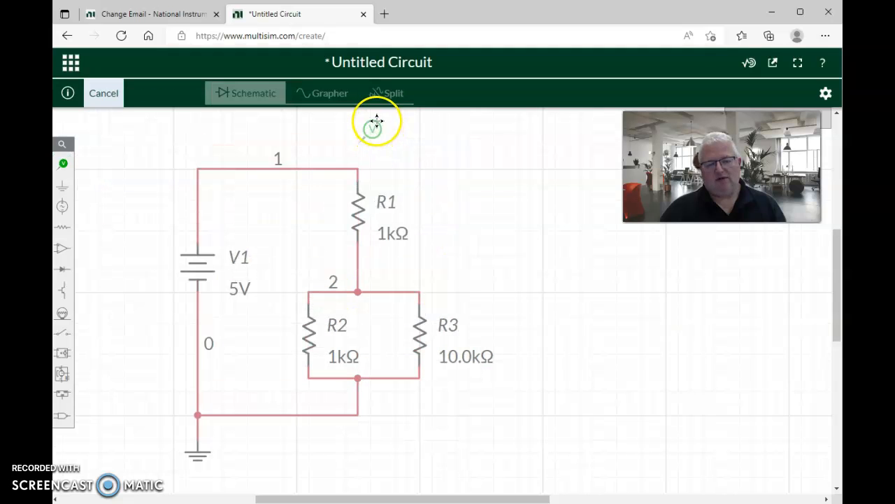
click(372, 151)
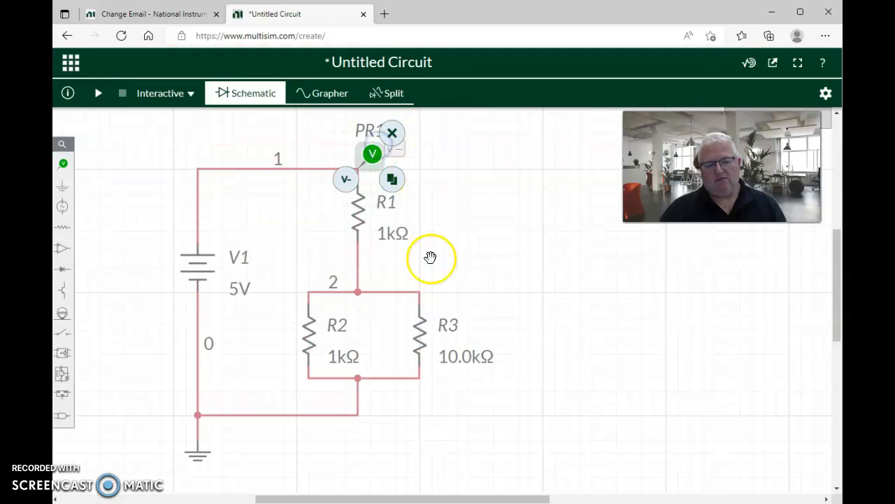
click(64, 165)
drag(108, 189, 374, 274)
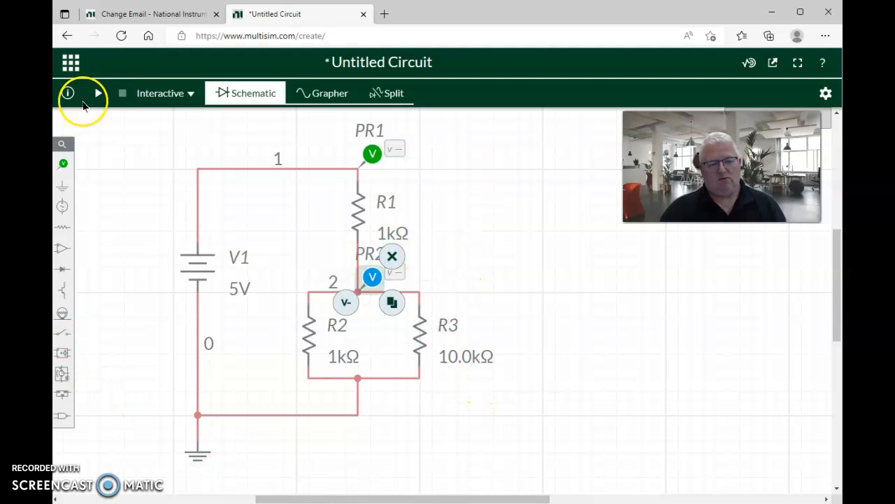
click(63, 166)
mouse_move(109, 188)
mouse_down()
mouse_move(154, 233)
mouse_move(226, 415)
mouse_move(223, 390)
mouse_up()
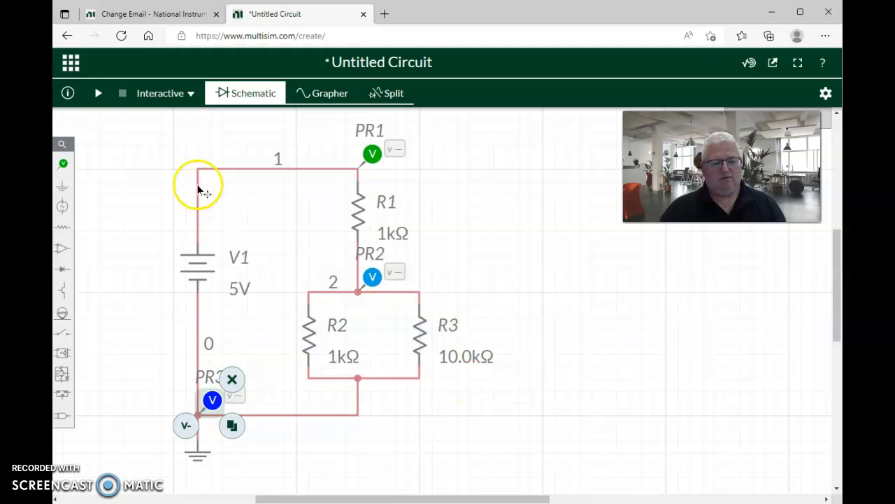
- Place a current probe on the return wire between the parallel resistors and ground, and run the interactive simulation
click(64, 165)
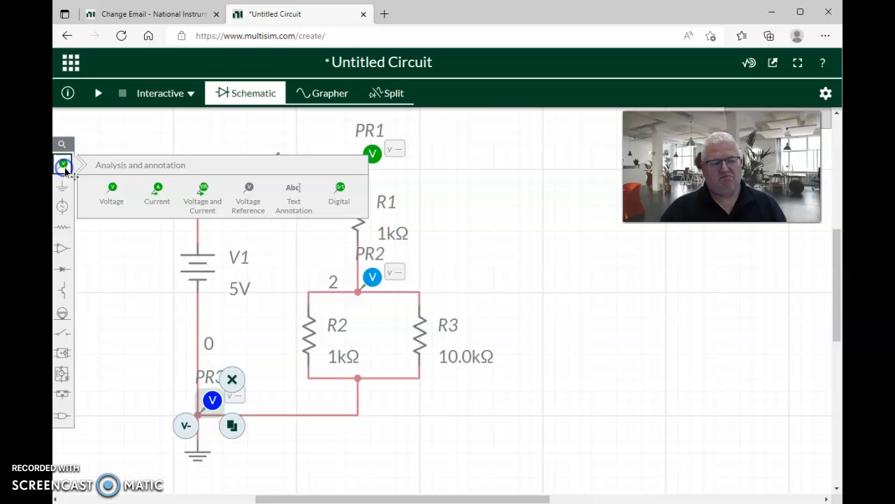
click(157, 196)
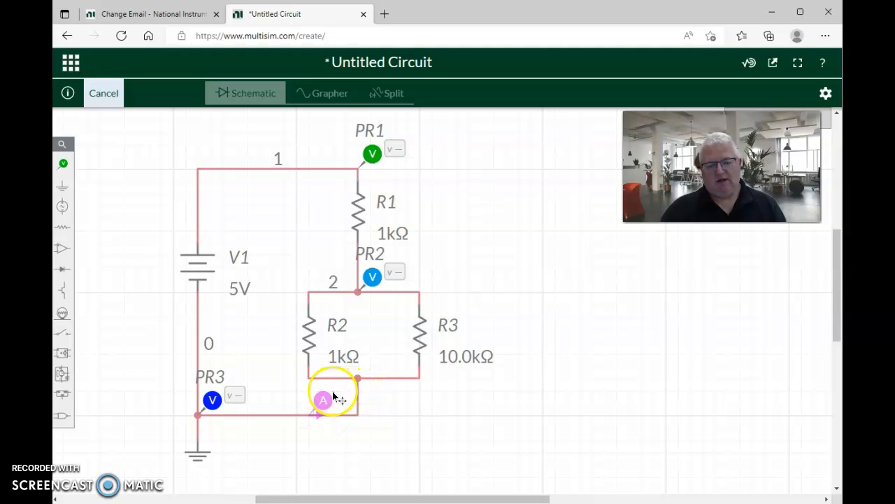
click(320, 395)
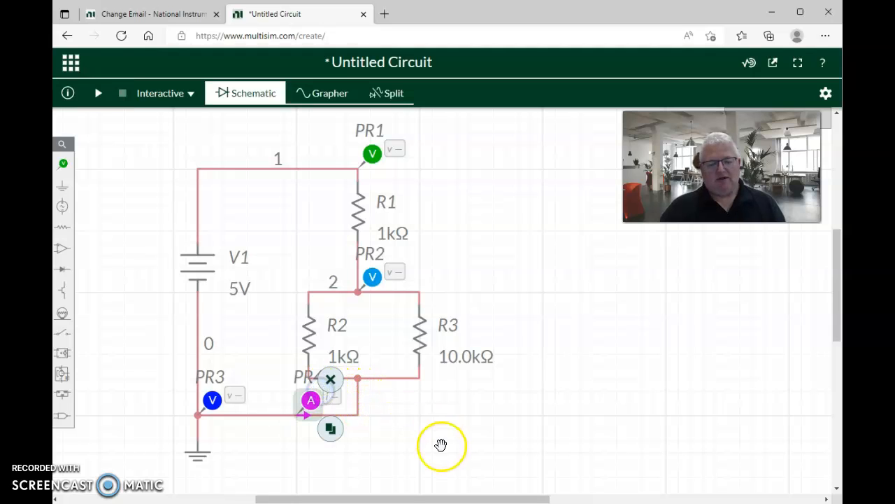
click(435, 437)
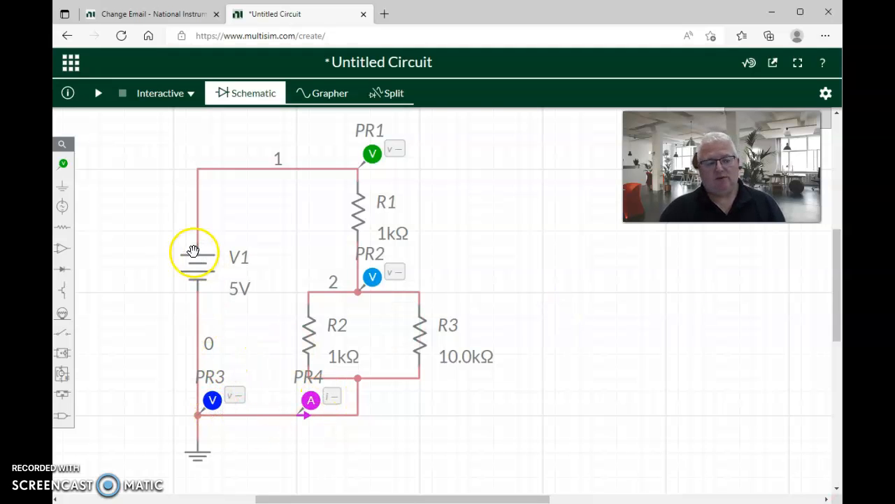
click(98, 93)
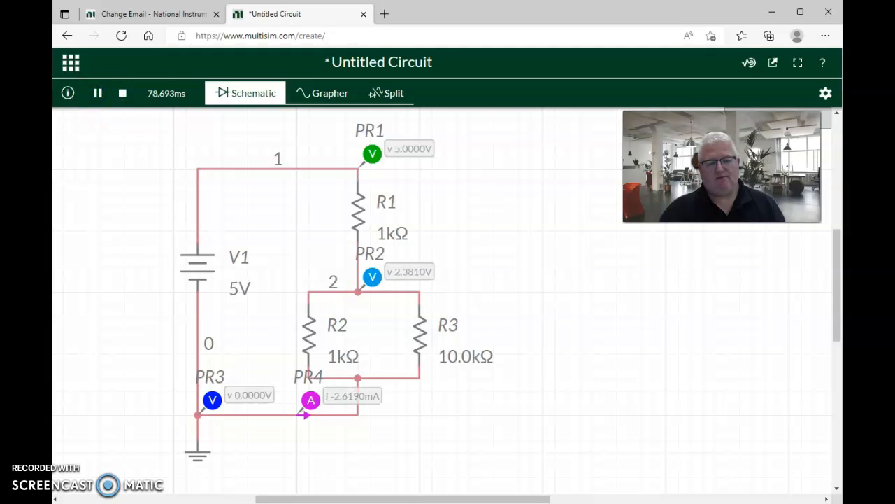